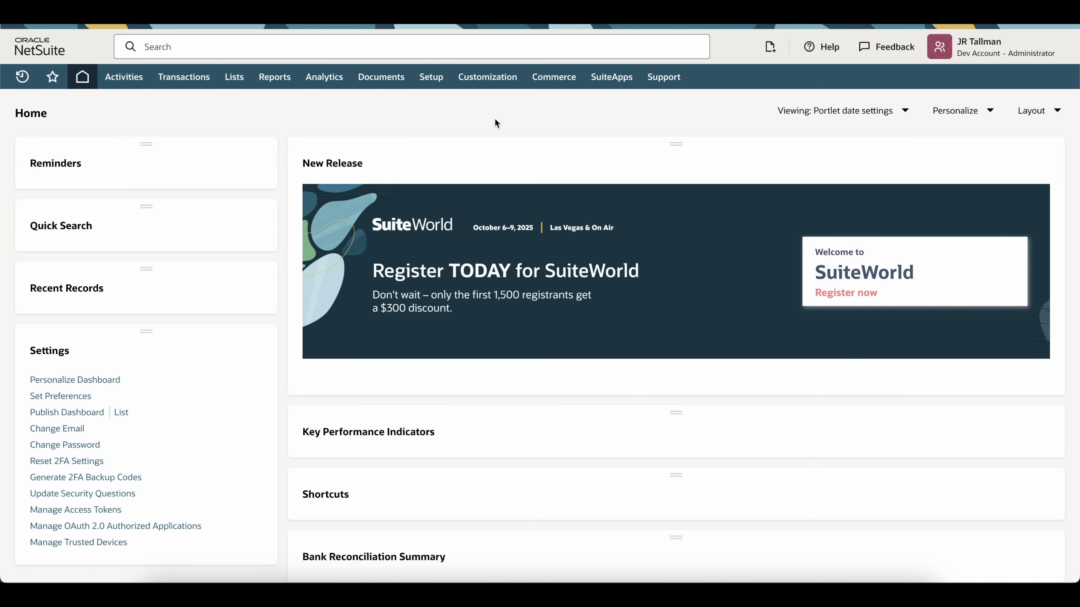
Step: Confirm Duplicate Detection & Merge is ticked under Data Management in Enable Features, then save
mouse_move(431, 78)
mouse_move(438, 127)
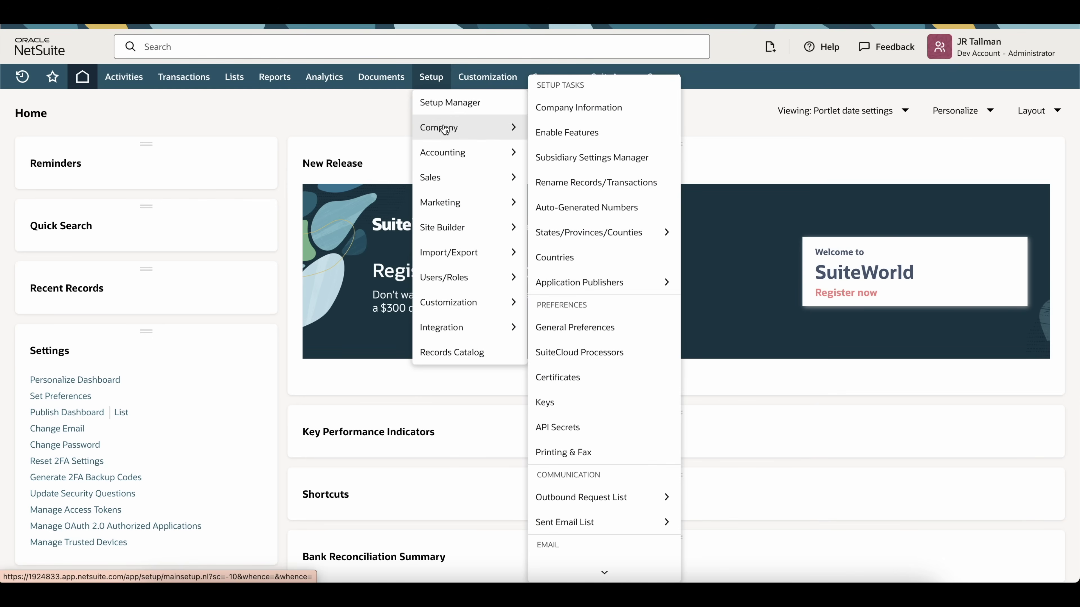
click(567, 132)
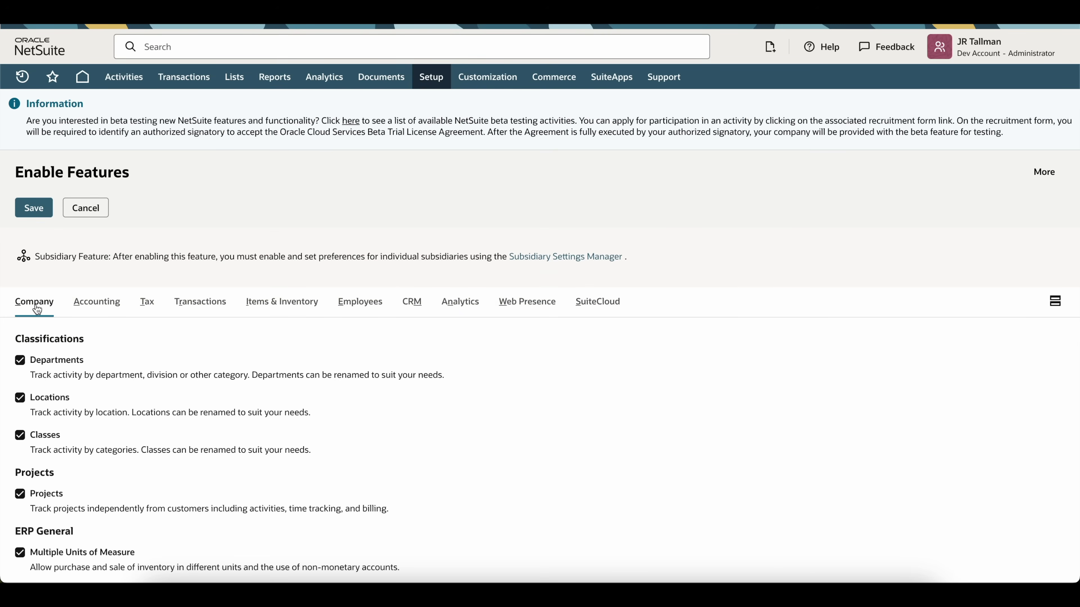
scroll(229, 324, down, 5)
scroll(229, 324, down, 8)
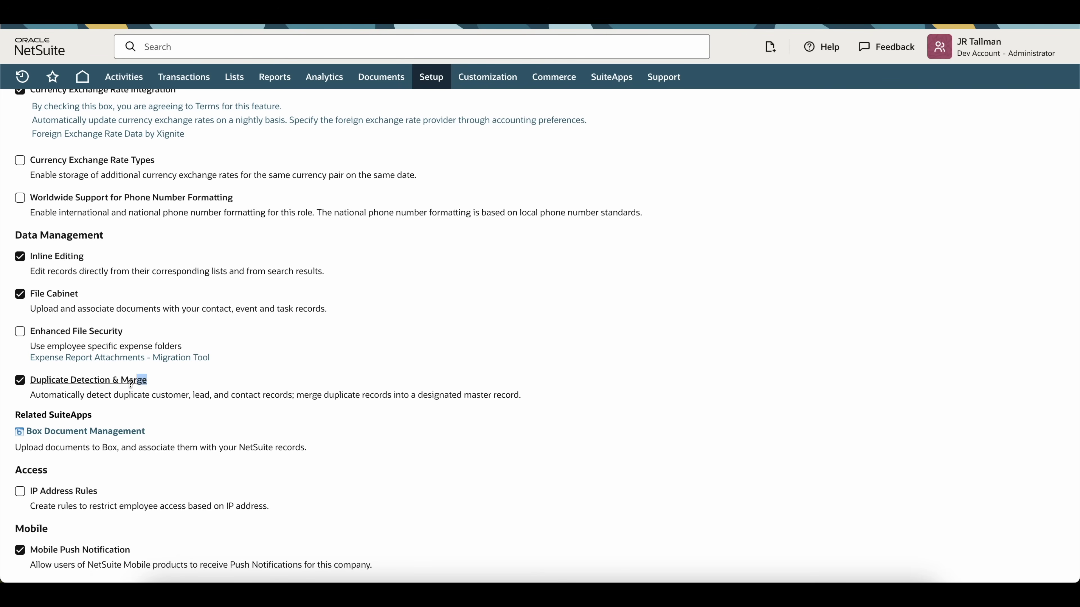
drag(148, 380, 23, 389)
key(Home)
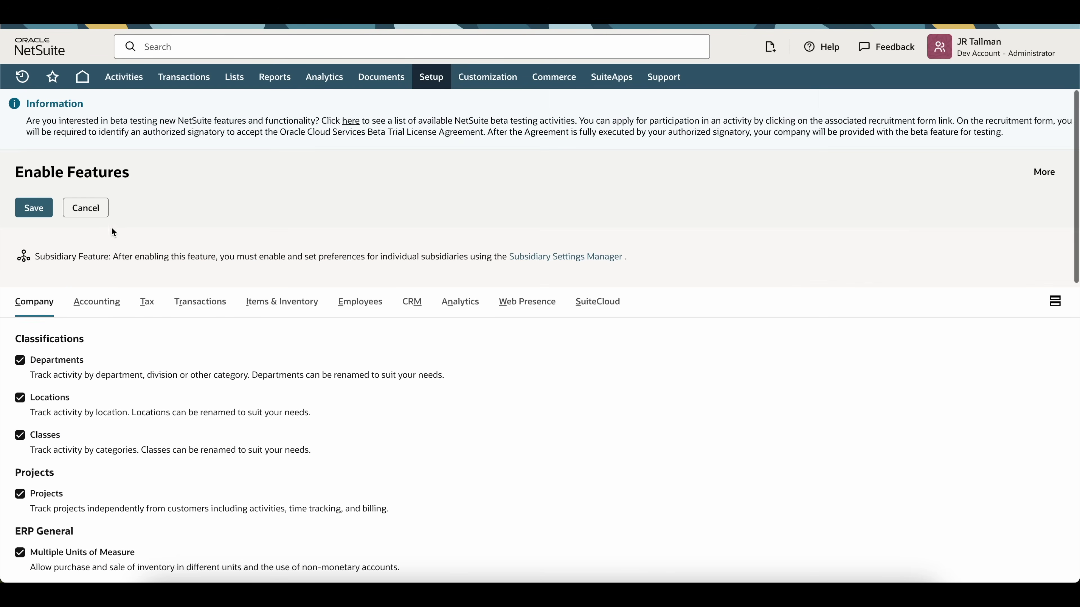
click(34, 208)
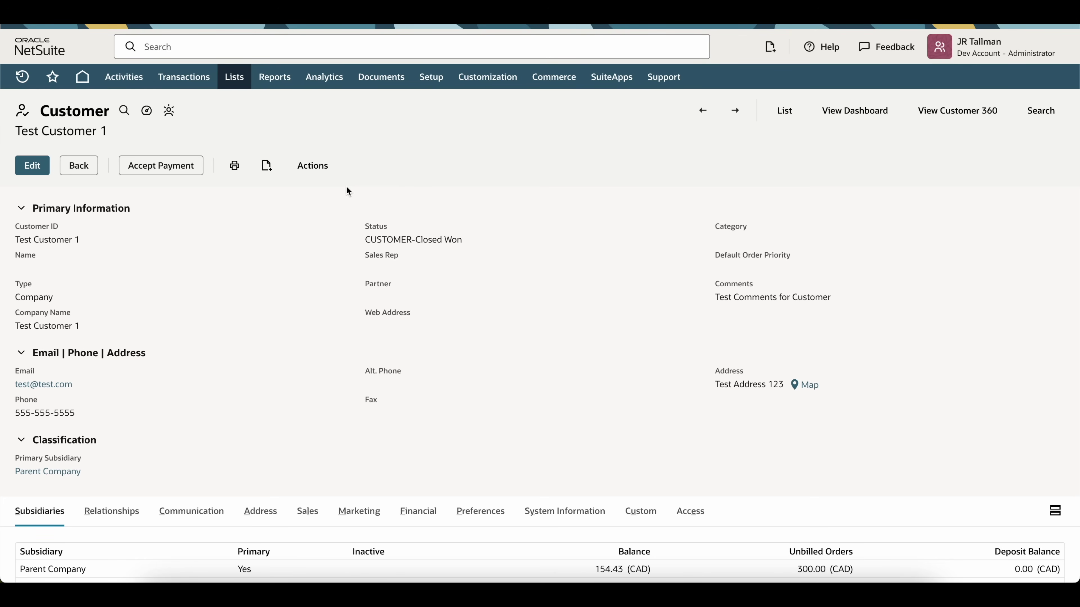
Step: Review the Test Customer 1 record, noting its primary subsidiary is Parent Company
drag(12, 131, 120, 134)
drag(90, 473, 17, 470)
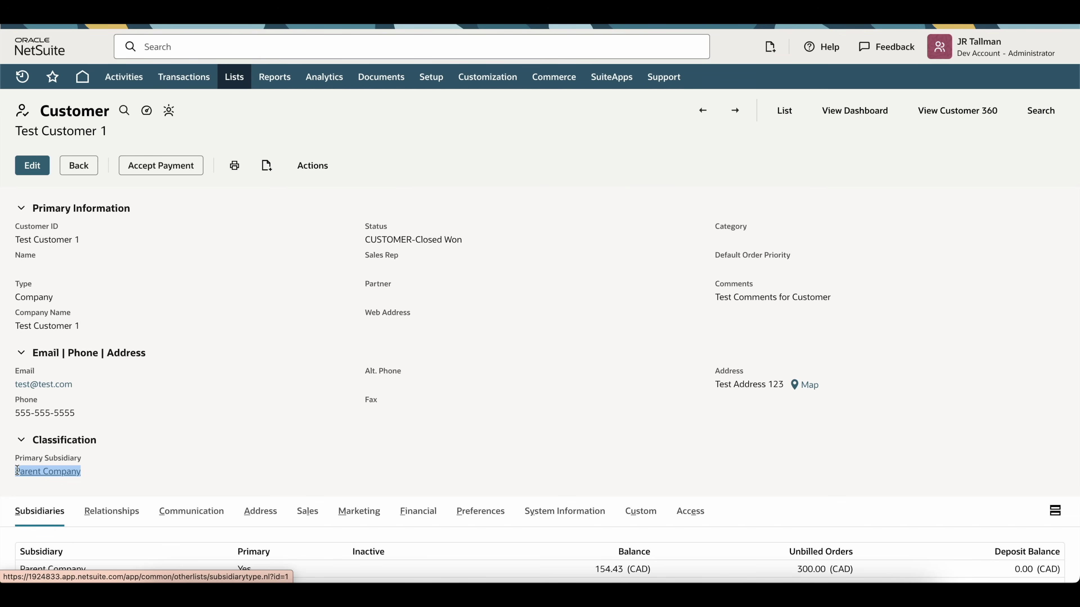
click(182, 445)
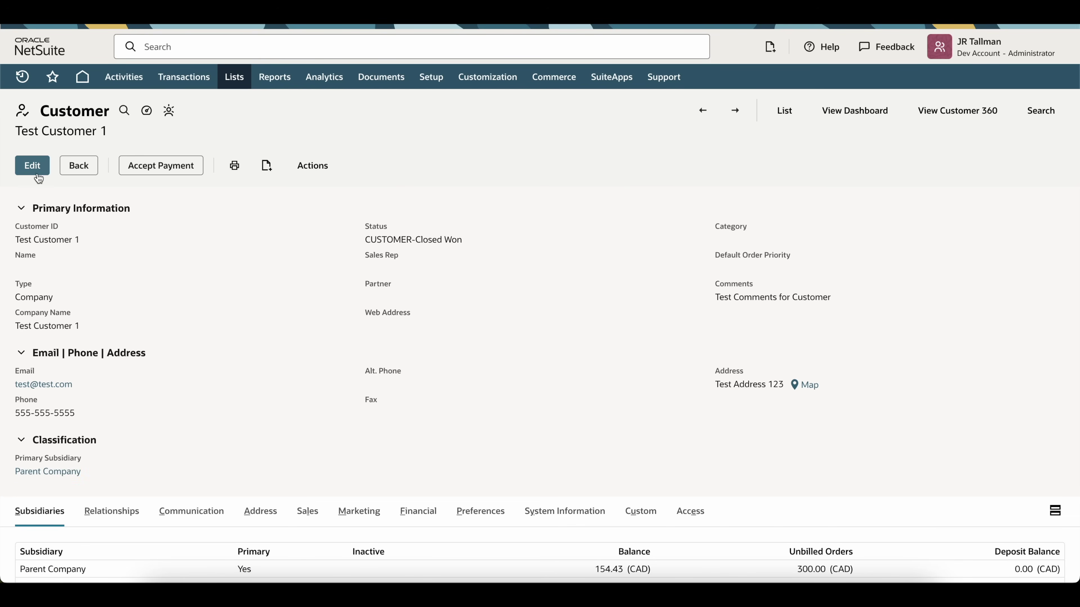
Step: Edit the record and review Classification and Subsidiaries: Parent Company, Germany and British Subsidiary
click(33, 166)
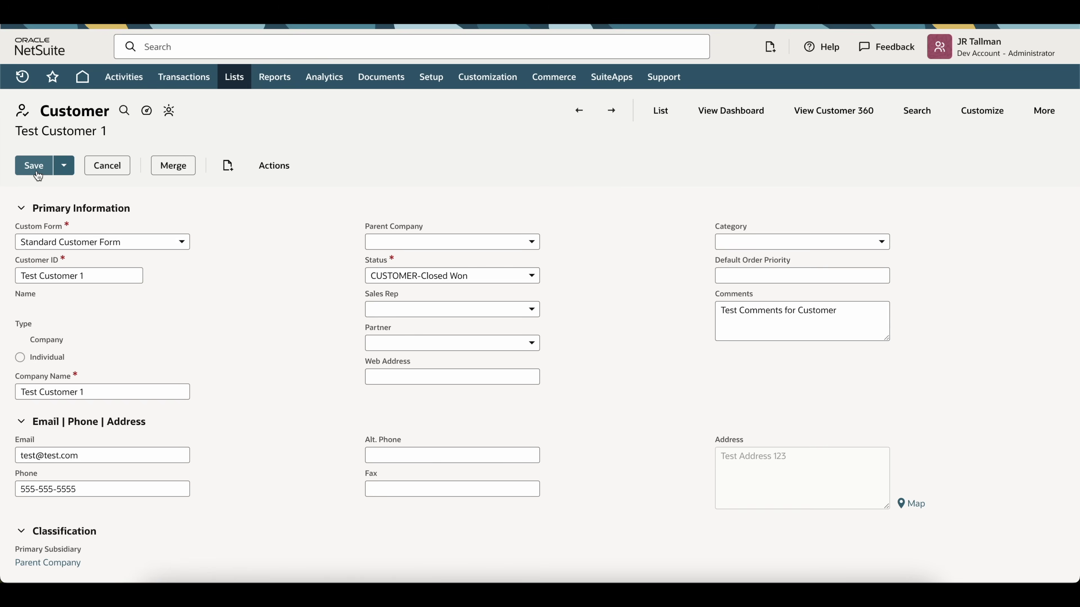
scroll(175, 377, down, 1)
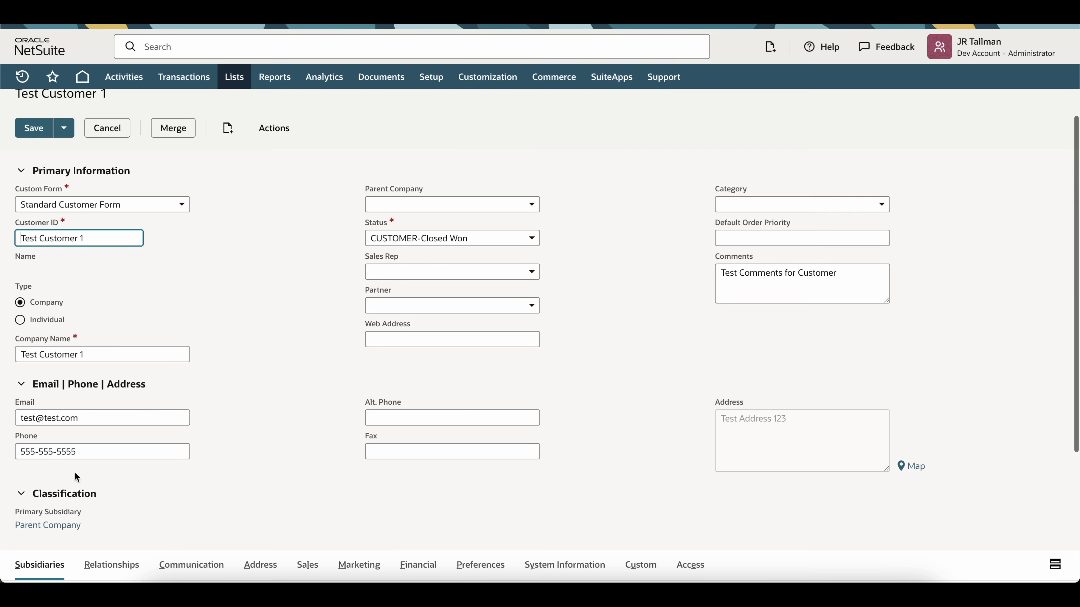
drag(90, 529, 16, 528)
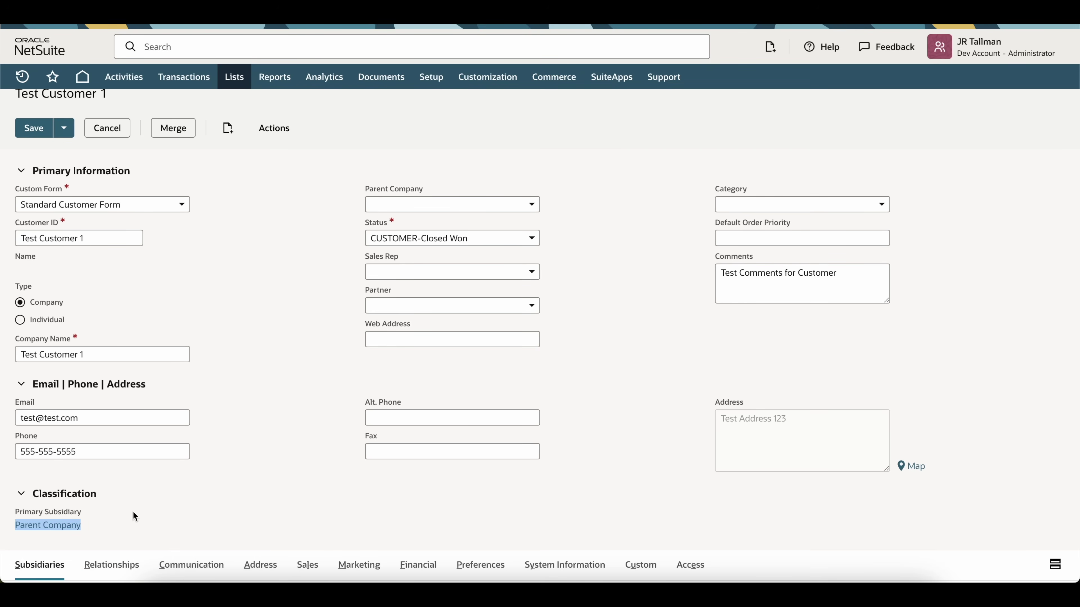
click(118, 519)
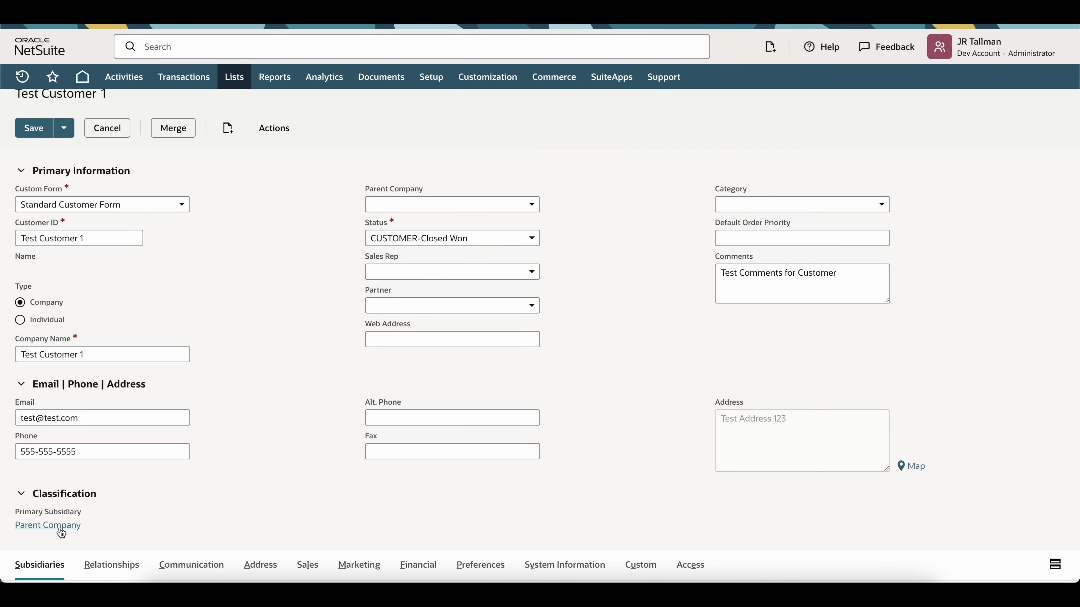
scroll(58, 531, down, 2)
scroll(61, 531, down, 2)
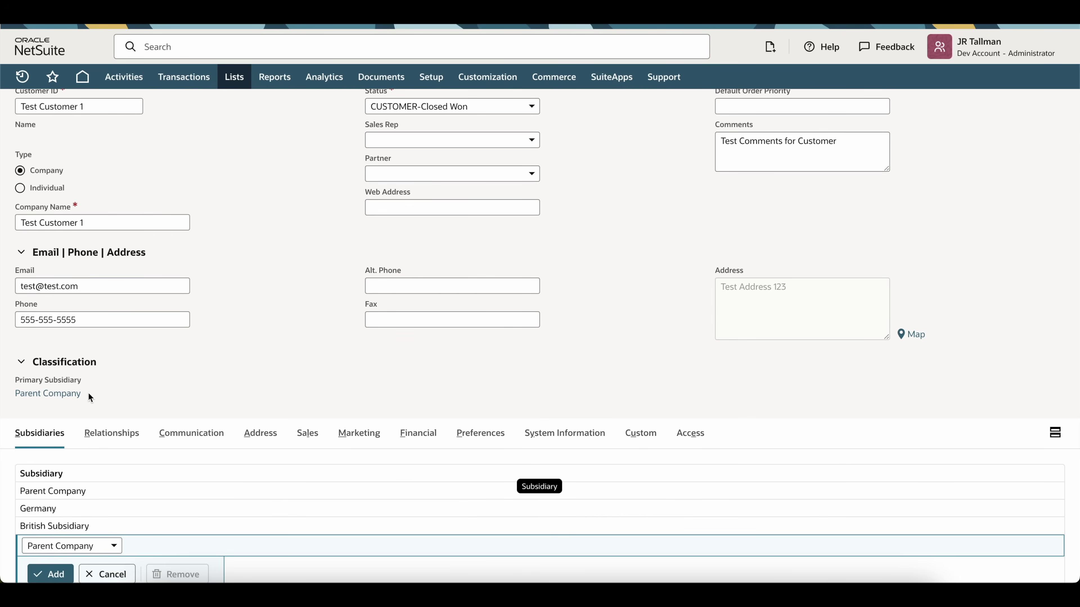
drag(85, 393, 16, 391)
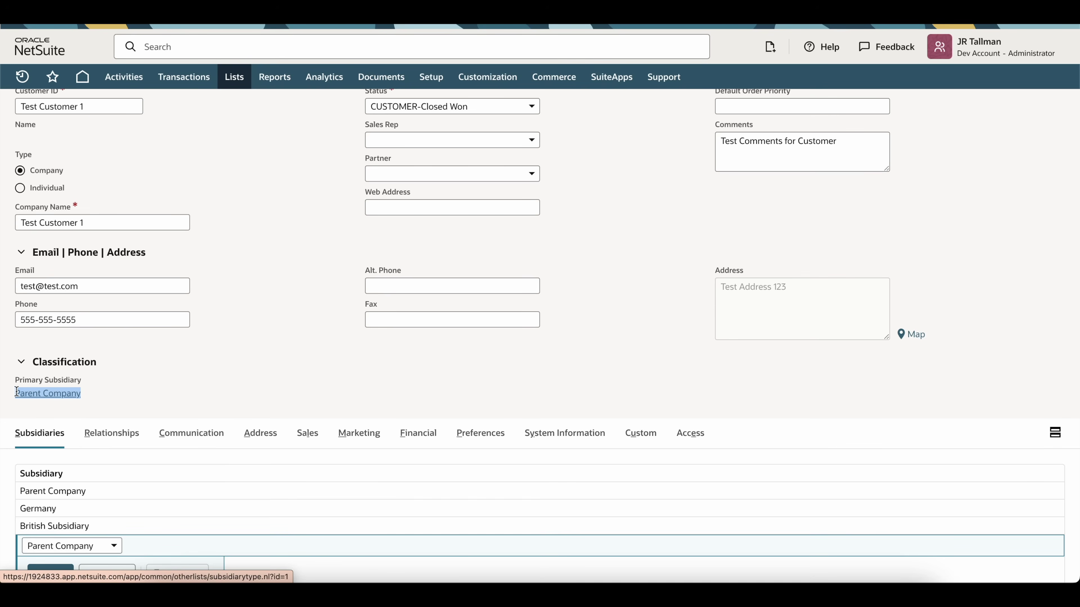
click(189, 402)
scroll(114, 460, up, 3)
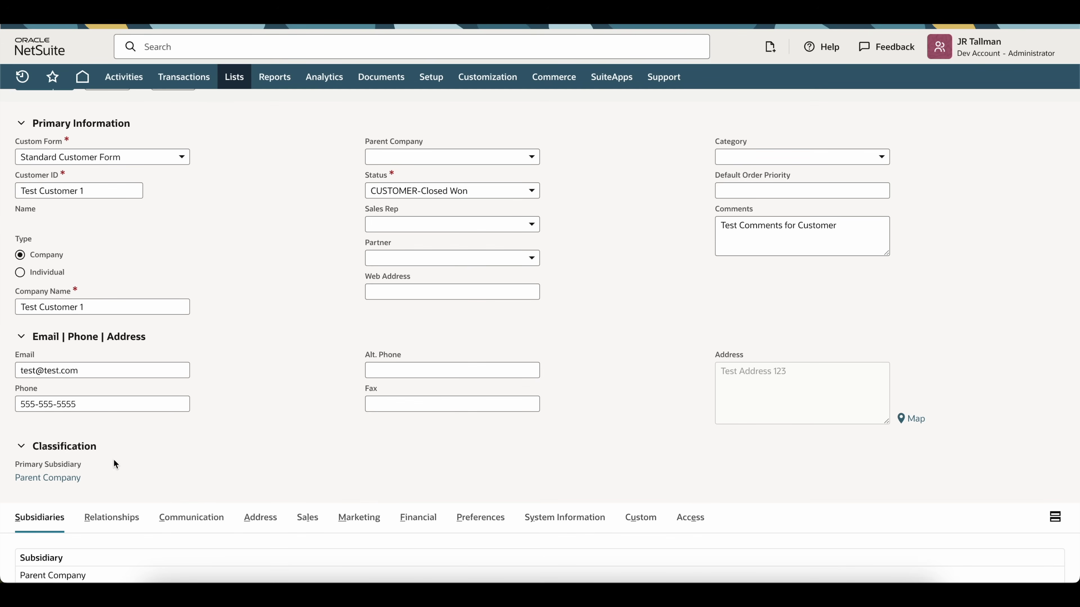
Step: Start a new customer record with the company name Test Customer 1 - New
mouse_move(235, 77)
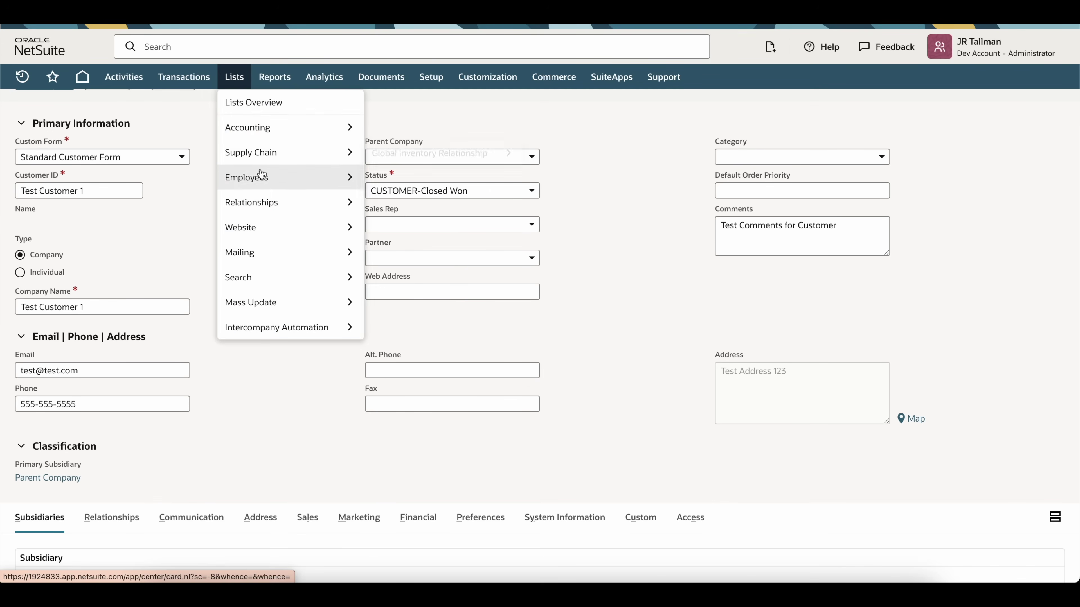
mouse_move(270, 203)
mouse_move(425, 254)
right_click(489, 253)
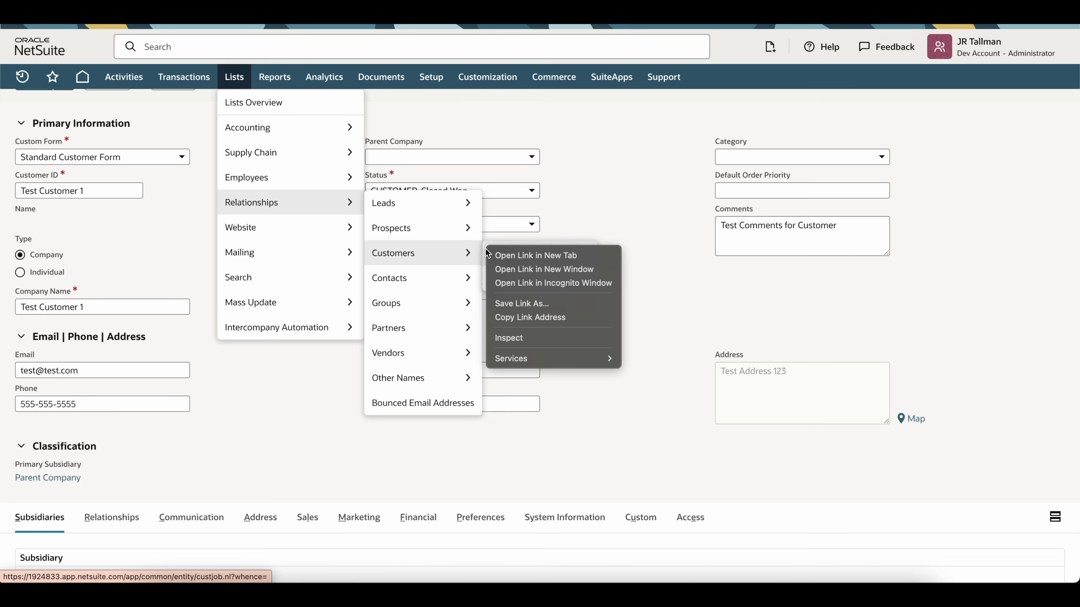
click(498, 253)
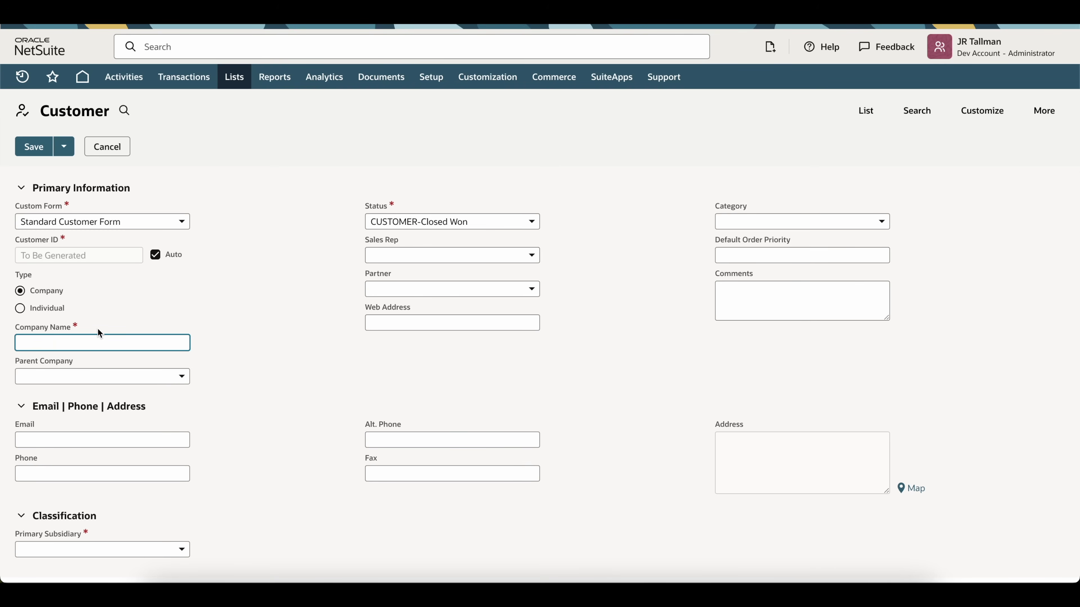
text(Test Customer 1 - New)
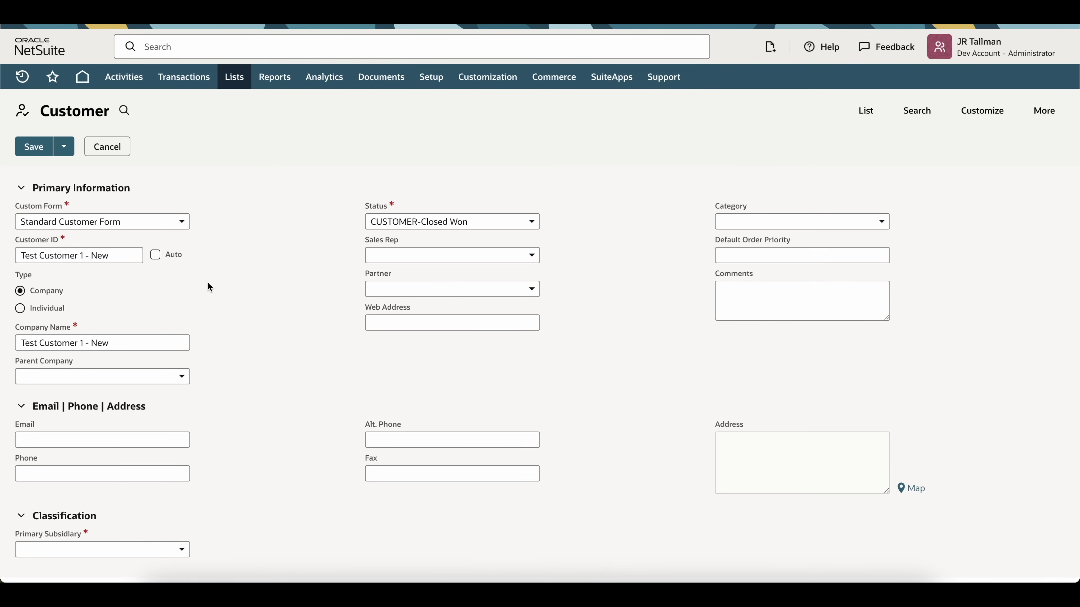
Step: Set the primary subsidiary to Germany and save the new customer
scroll(207, 282, down, 3)
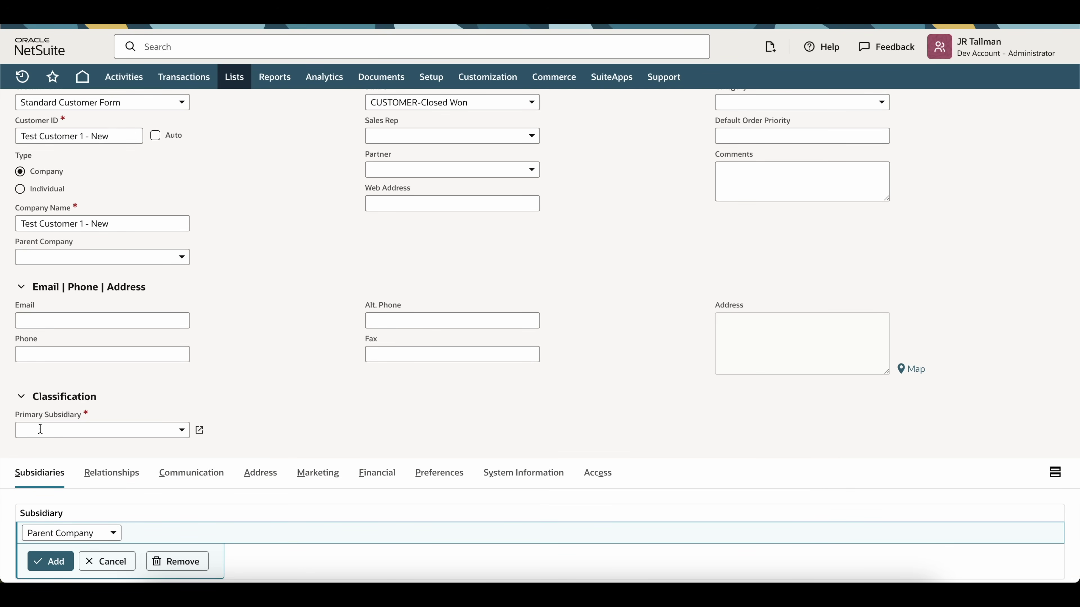
click(60, 430)
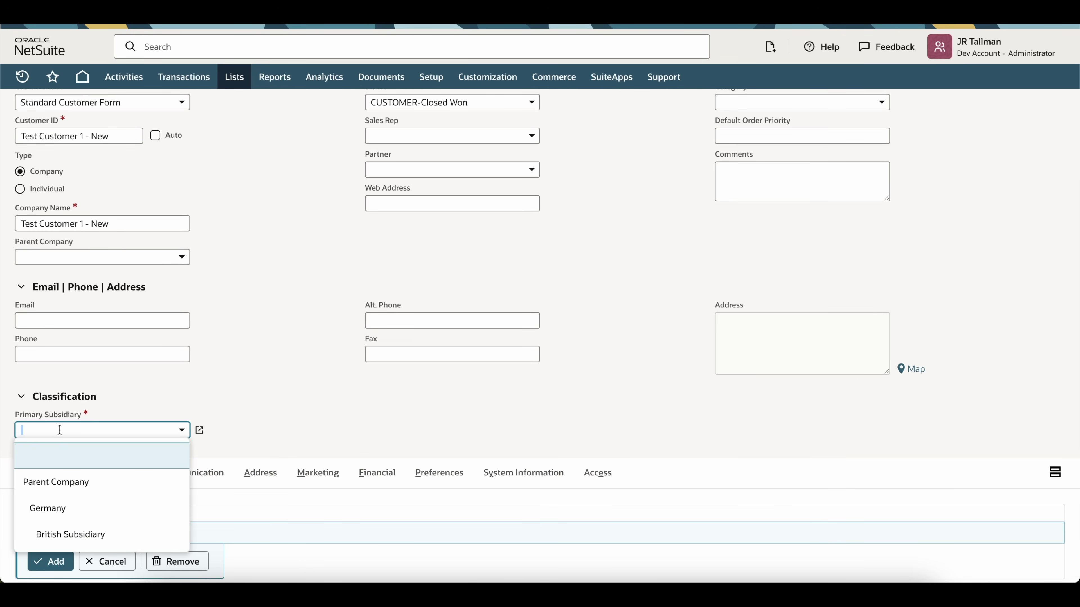
click(59, 510)
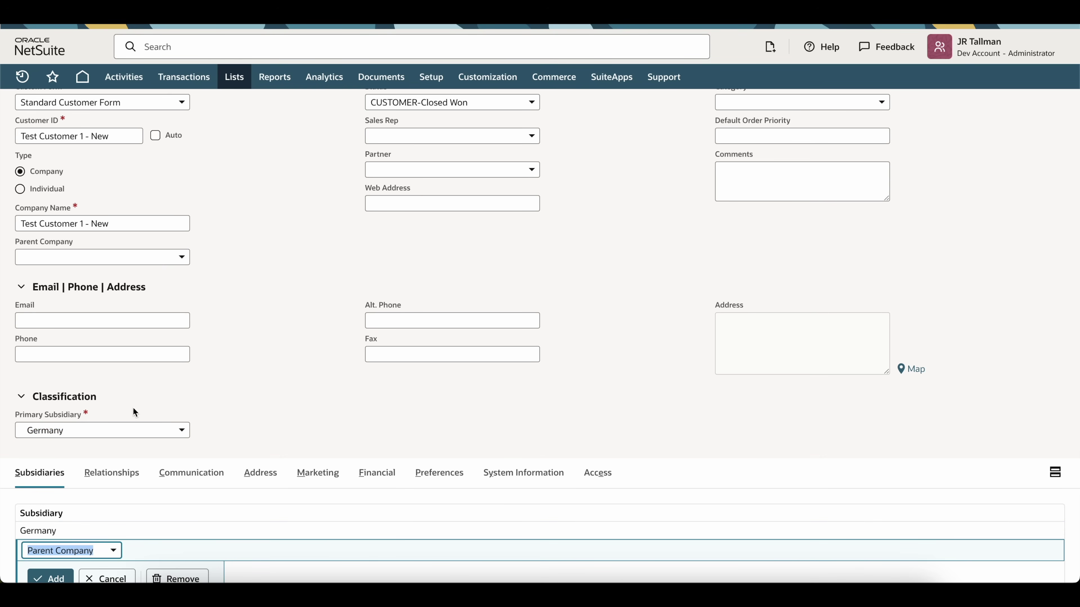
scroll(268, 354, up, 3)
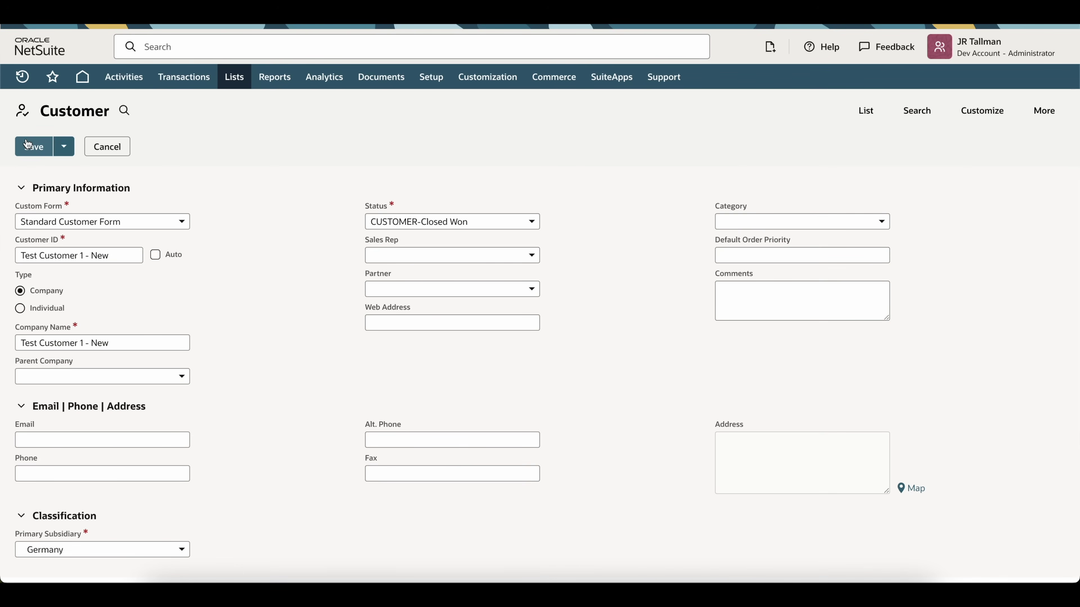
click(29, 149)
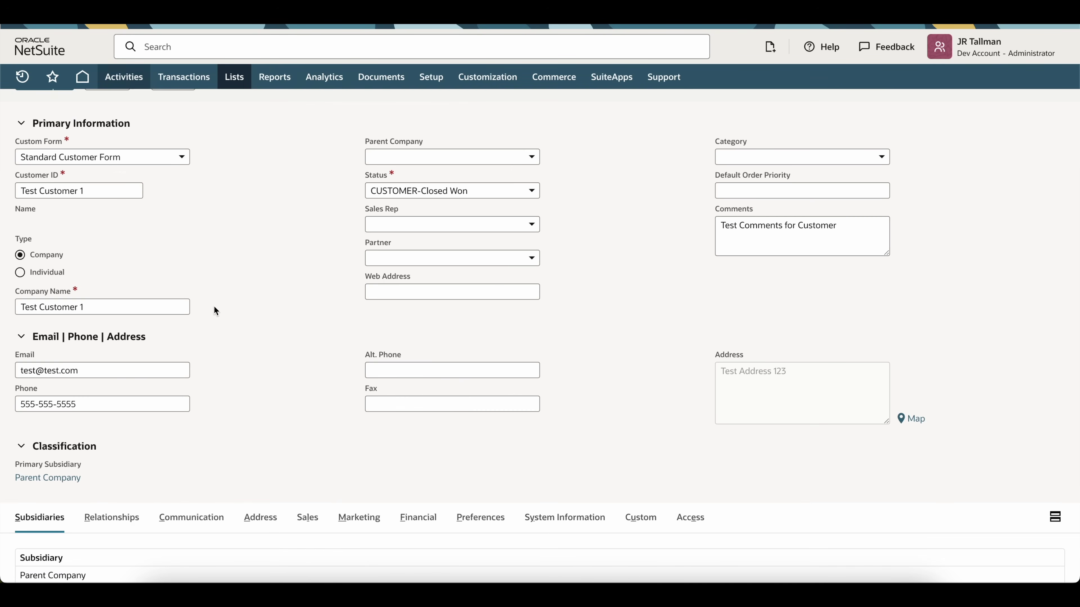
scroll(220, 298, up, 1)
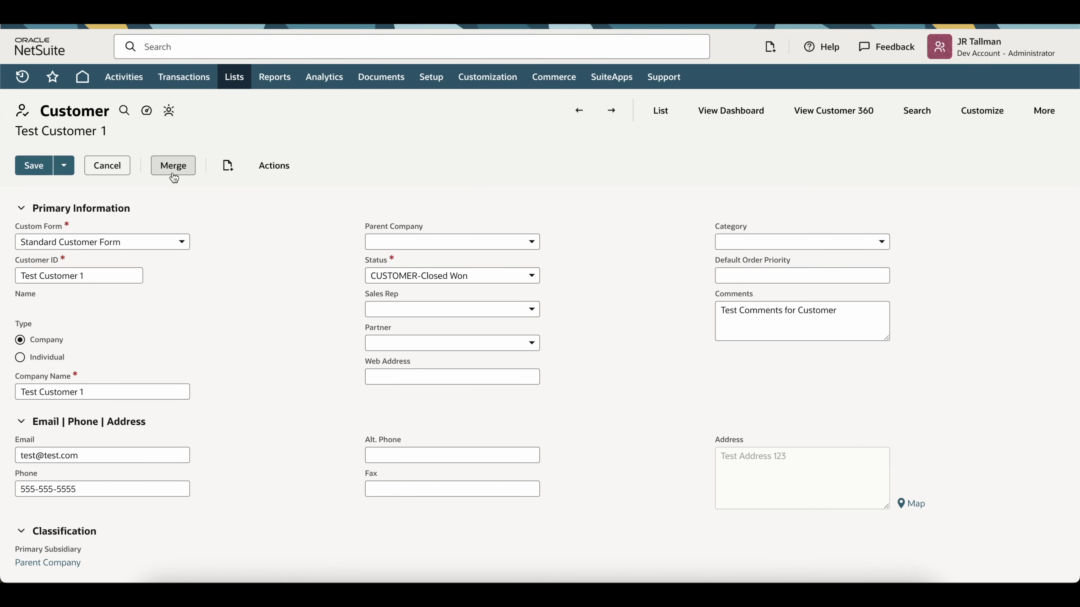
mouse_move(274, 167)
scroll(178, 331, down, 1)
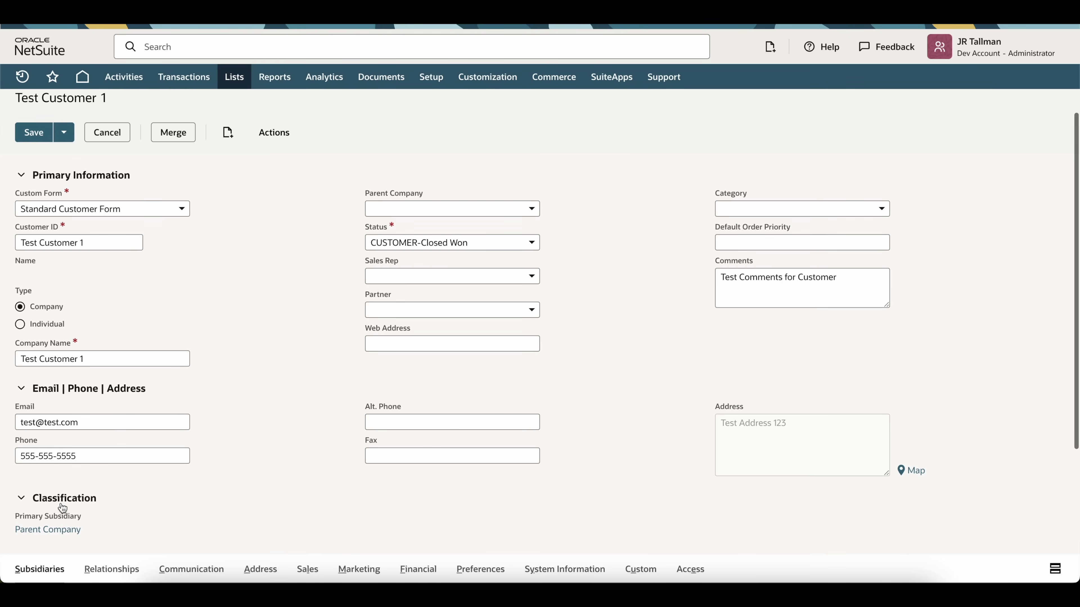
scroll(203, 238, up, 1)
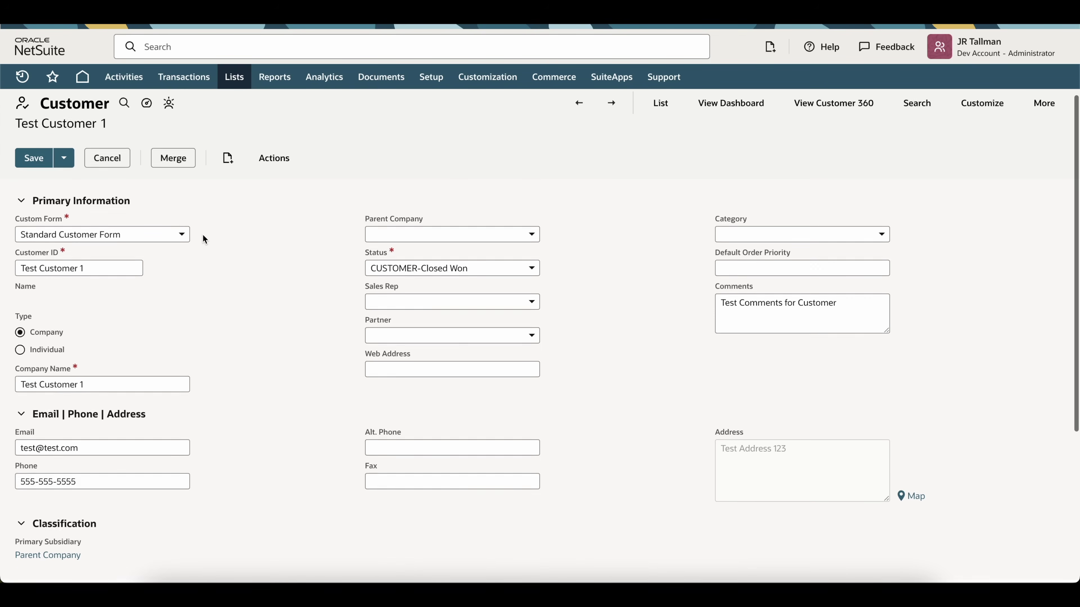
Step: Open the Merge Customer page with Test Customer 1 as the duplicate record
click(174, 166)
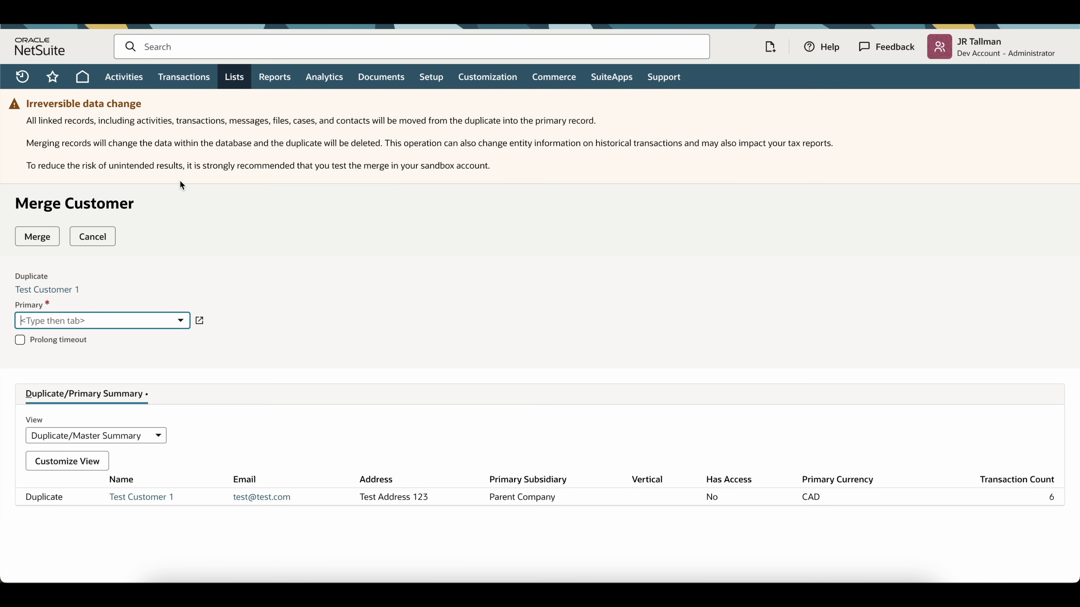
click(180, 185)
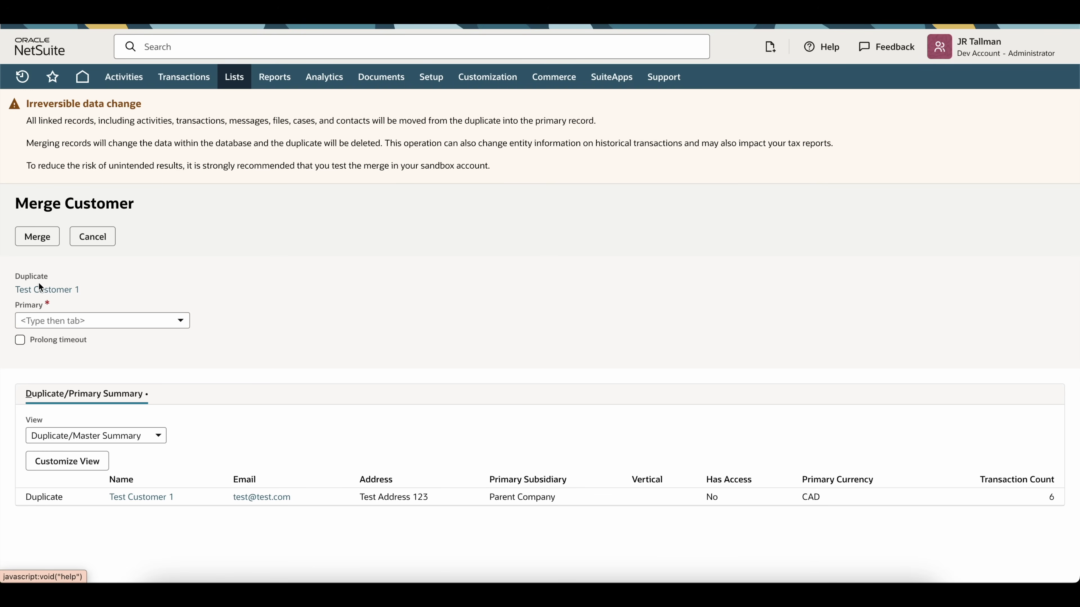
drag(85, 289, 16, 287)
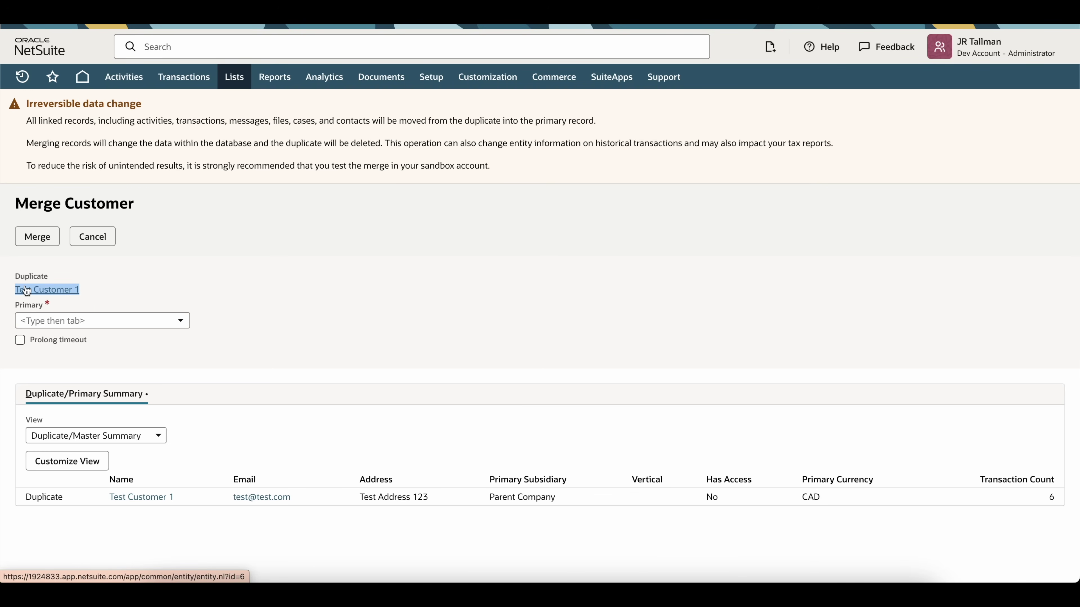
click(106, 291)
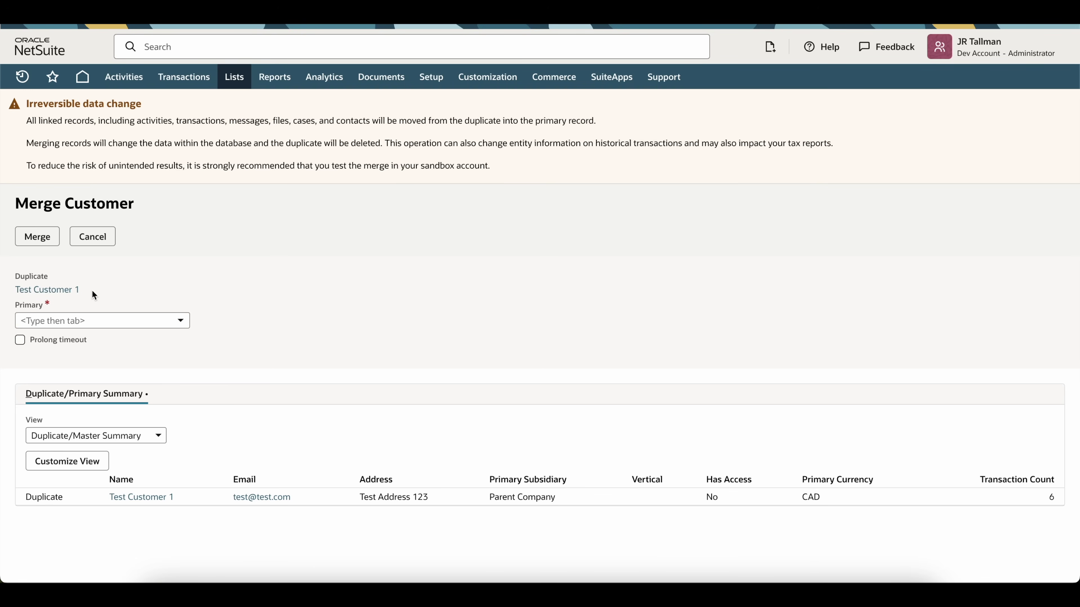
drag(92, 291, 16, 290)
click(107, 300)
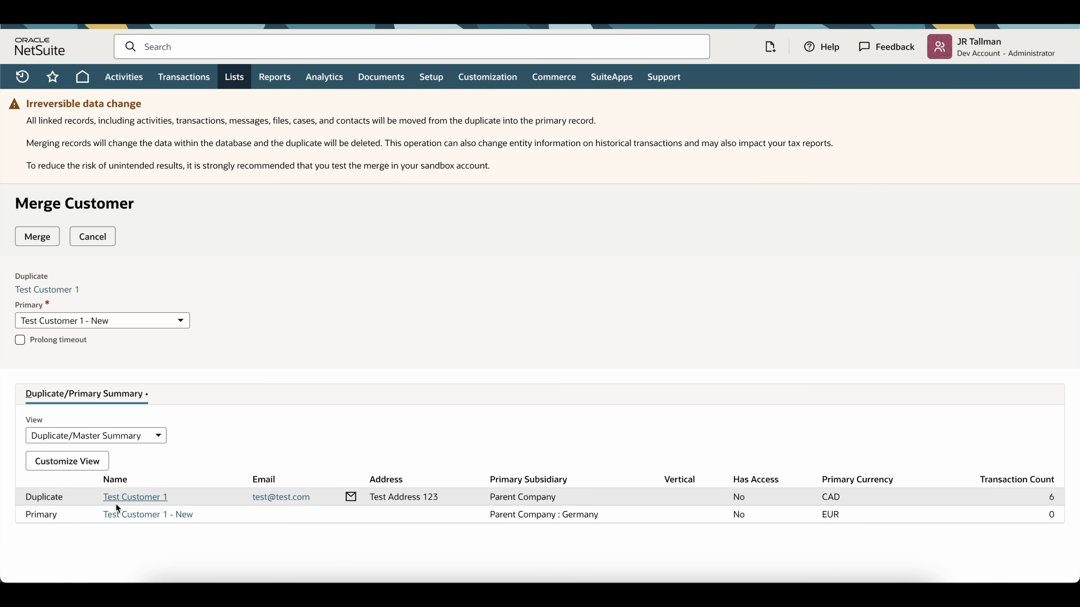
Step: Verify Test Customer 1 - New is the primary record and start the merge
drag(101, 515, 211, 518)
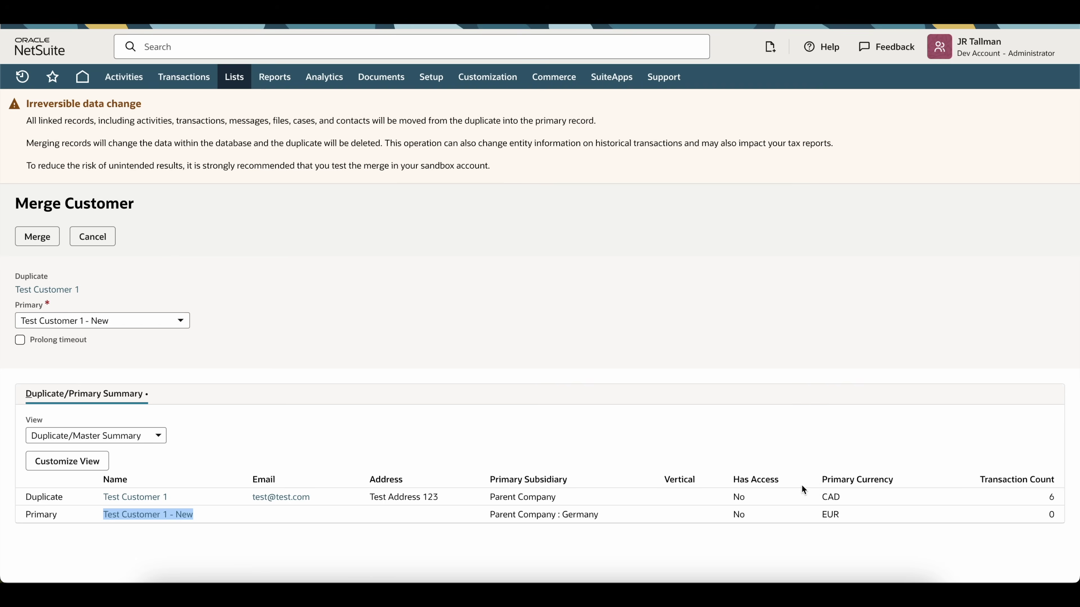
click(284, 309)
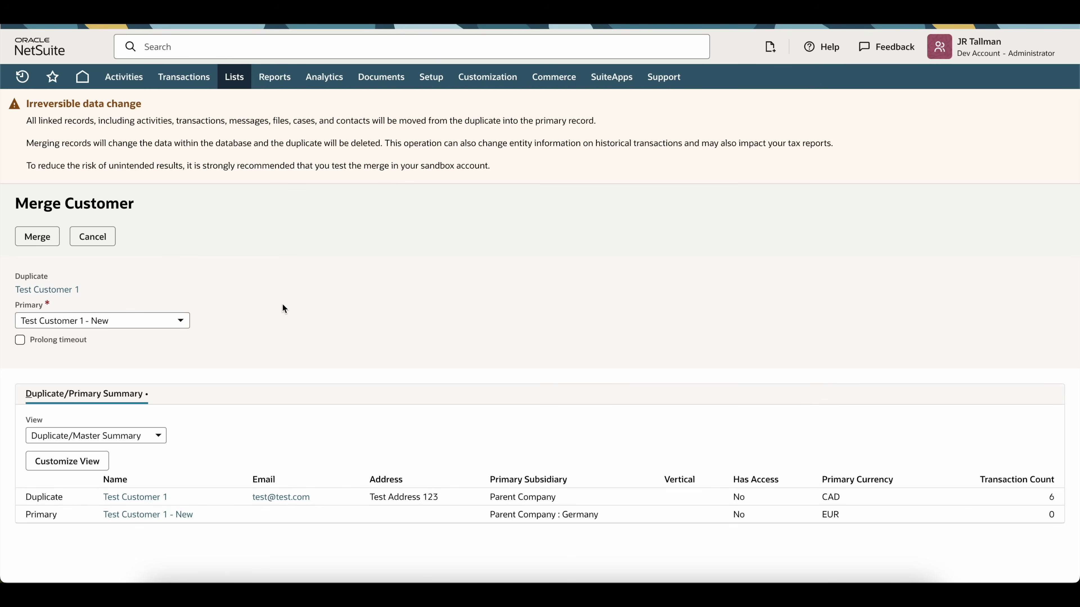
click(44, 242)
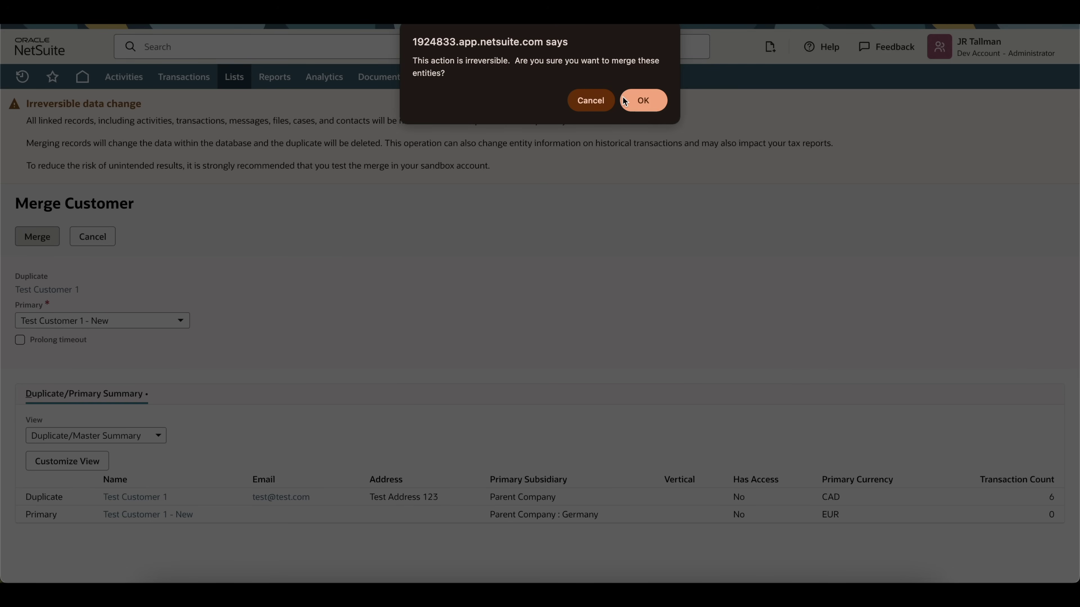
Step: Confirm the irreversible merge and refresh the Duplicate Resolution Status until it completes
click(642, 100)
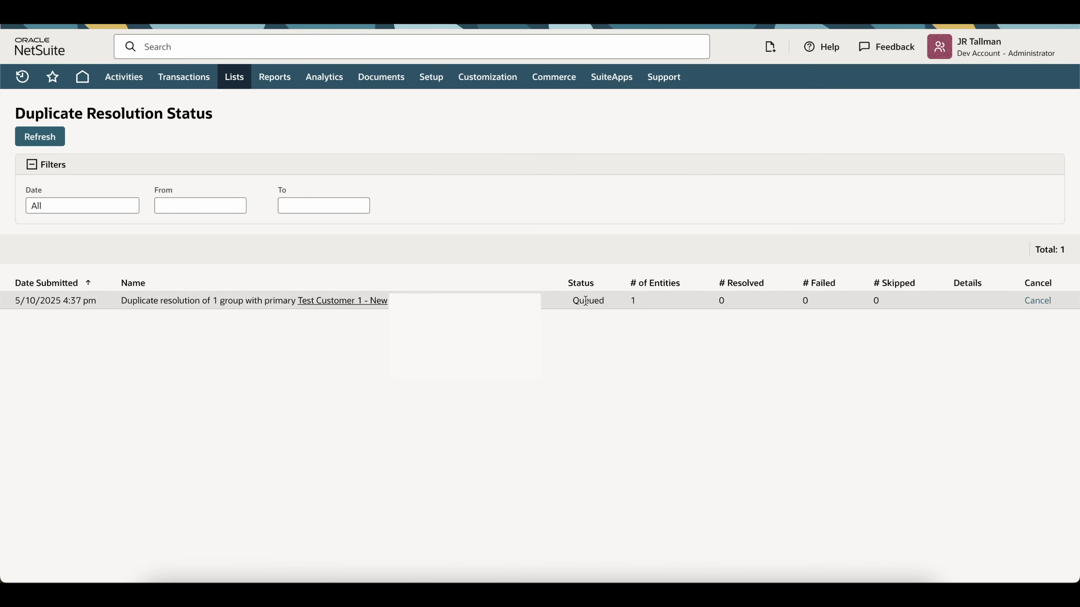
click(47, 140)
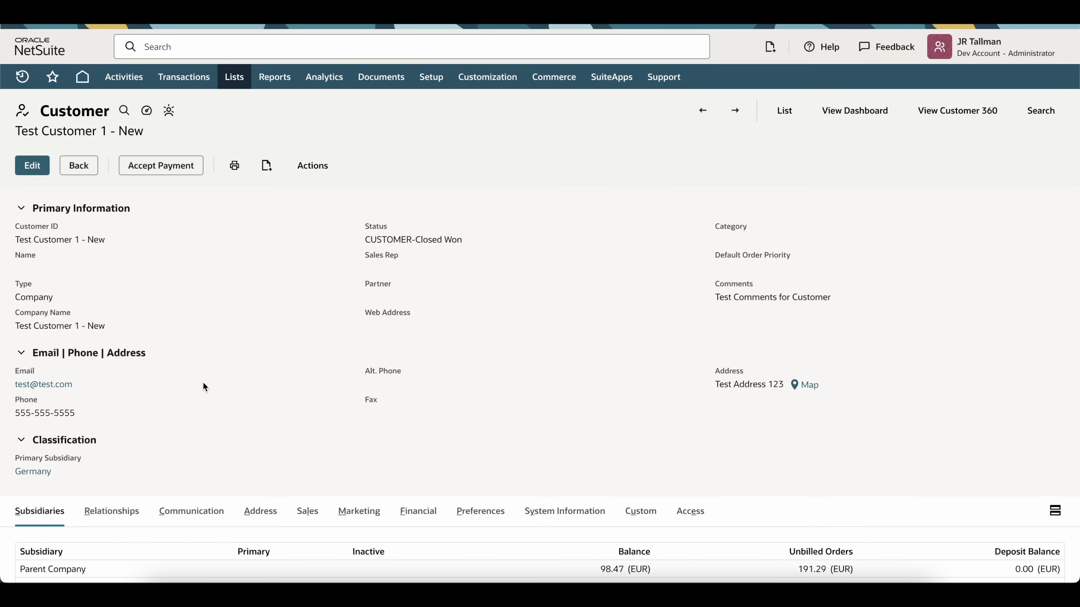
scroll(202, 382, down, 1)
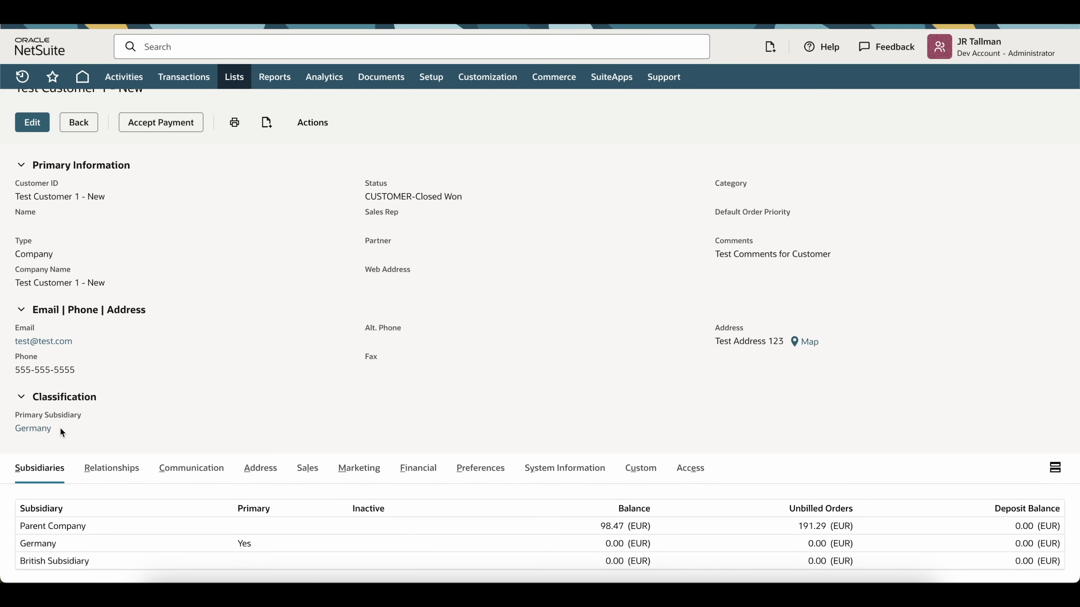
drag(63, 431, 15, 425)
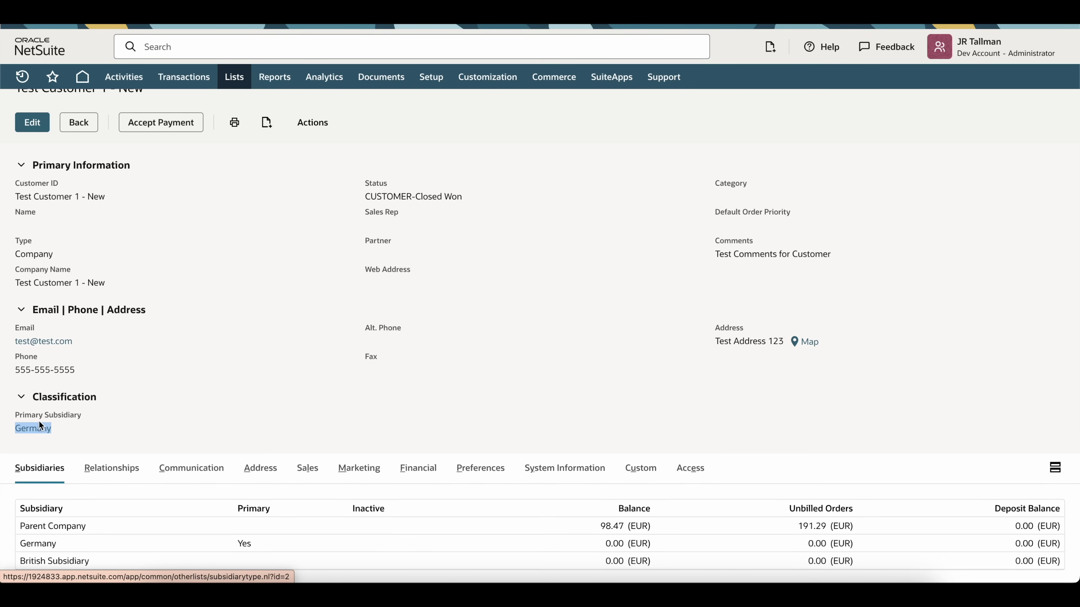
drag(60, 431, 16, 426)
scroll(90, 526, down, 1)
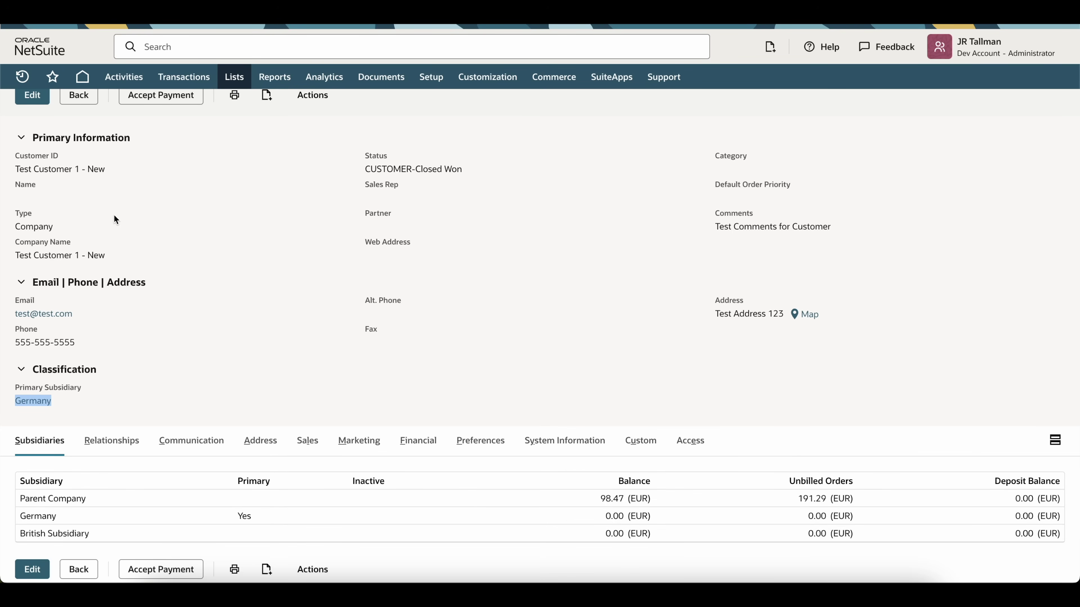
scroll(119, 227, up, 3)
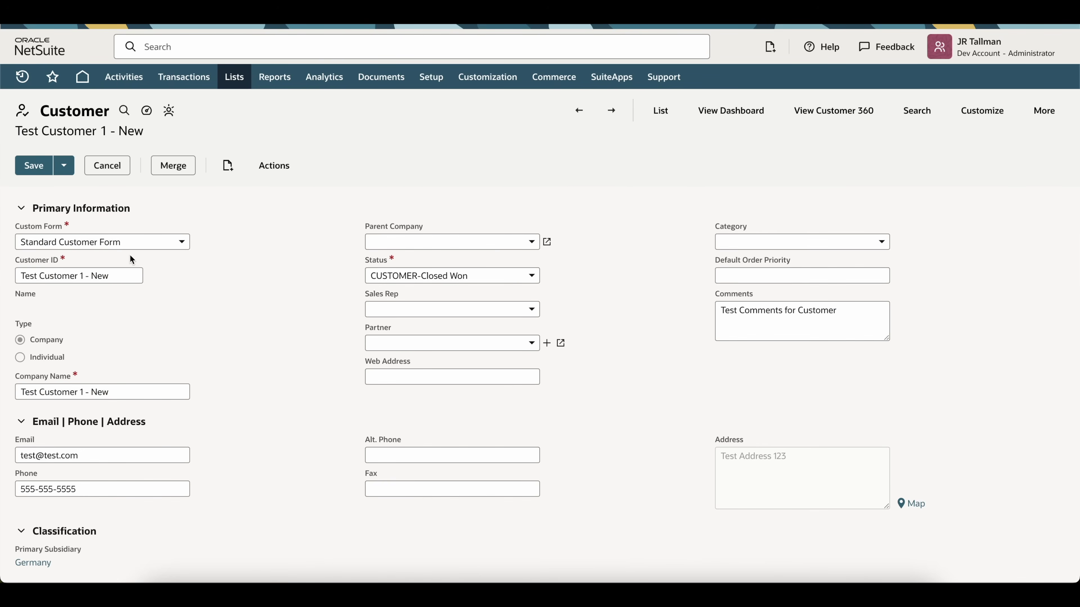
Step: Remove ' - New' from both Customer ID and Company Name, leaving Test Customer 1, and save
drag(93, 276, 137, 277)
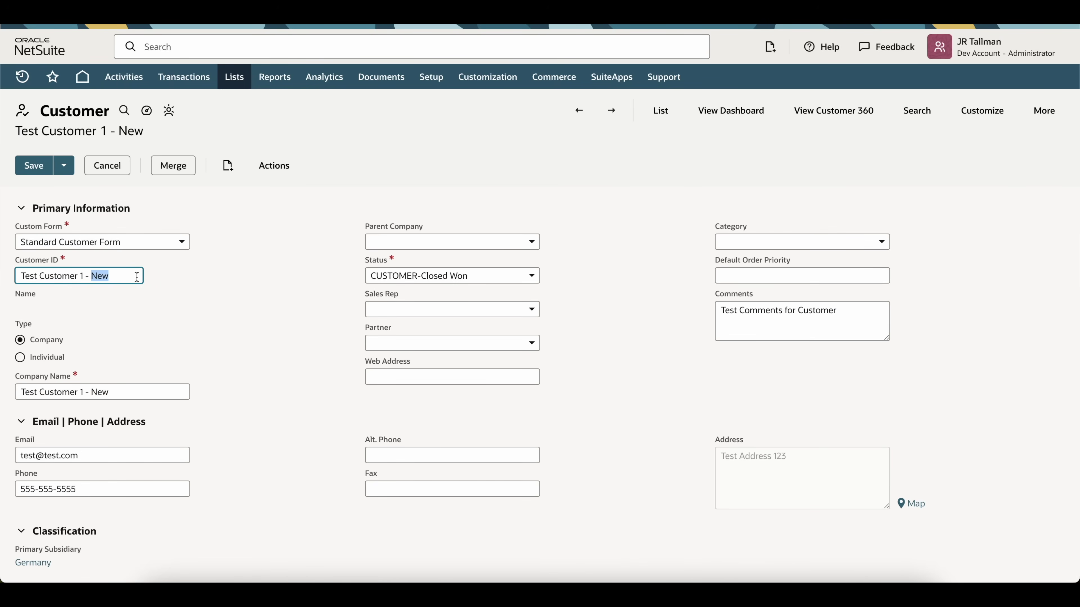
key(BackSpace)
key(BackSpace)
key(BackSpace)
key(BackSpace)
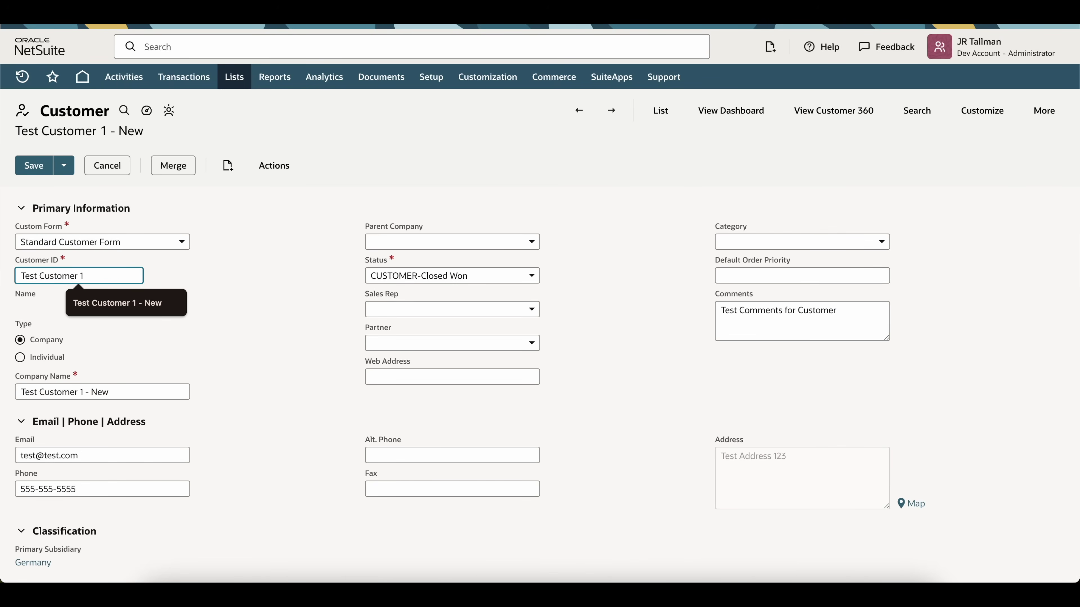
click(235, 266)
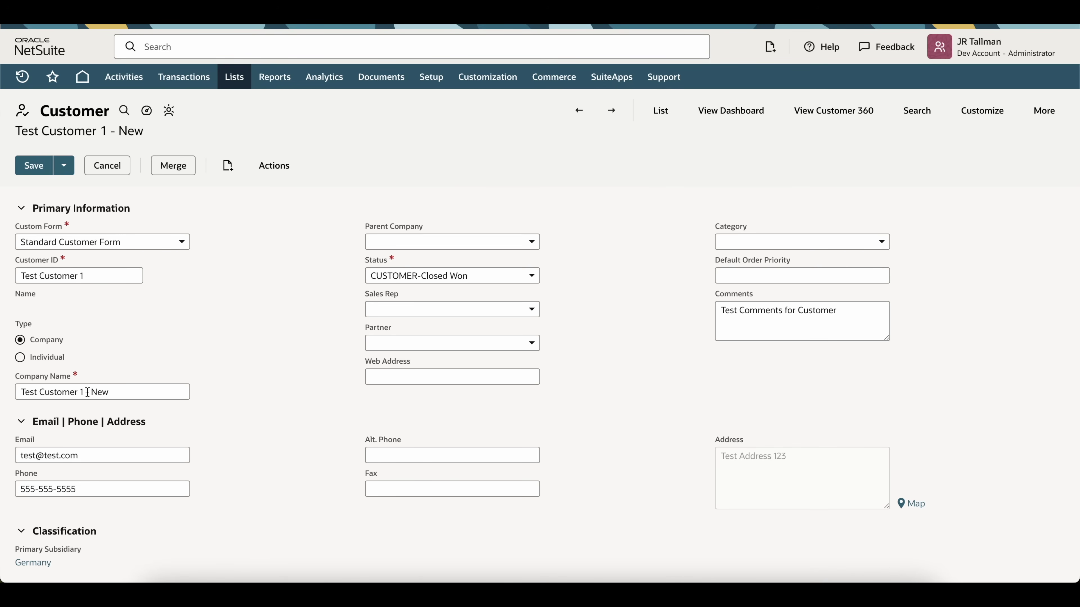
drag(87, 392, 128, 392)
key(BackSpace)
key(BackSpace)
key(BackSpace)
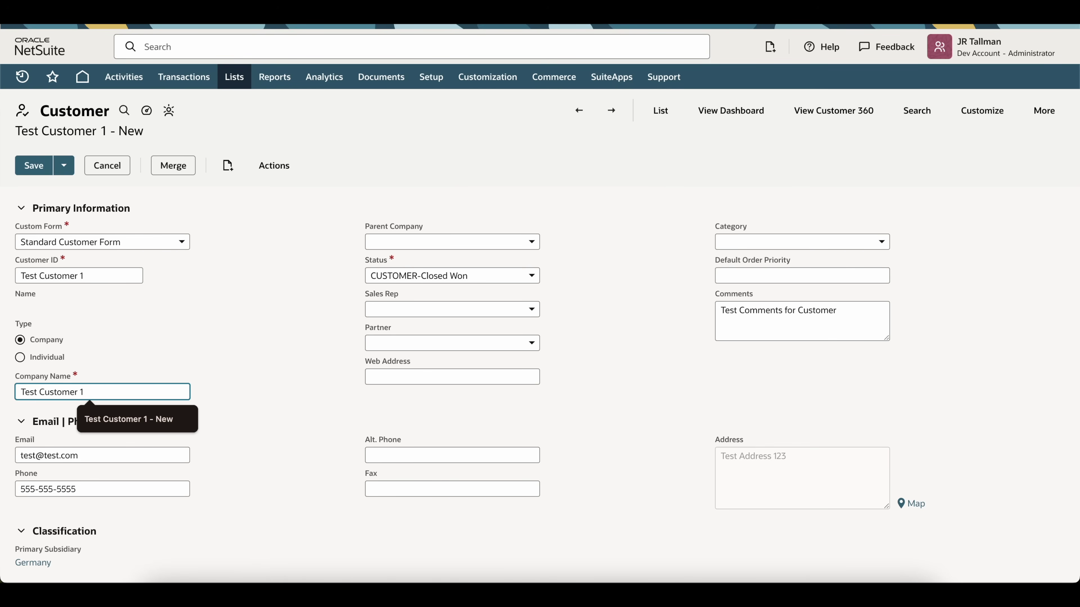
click(208, 345)
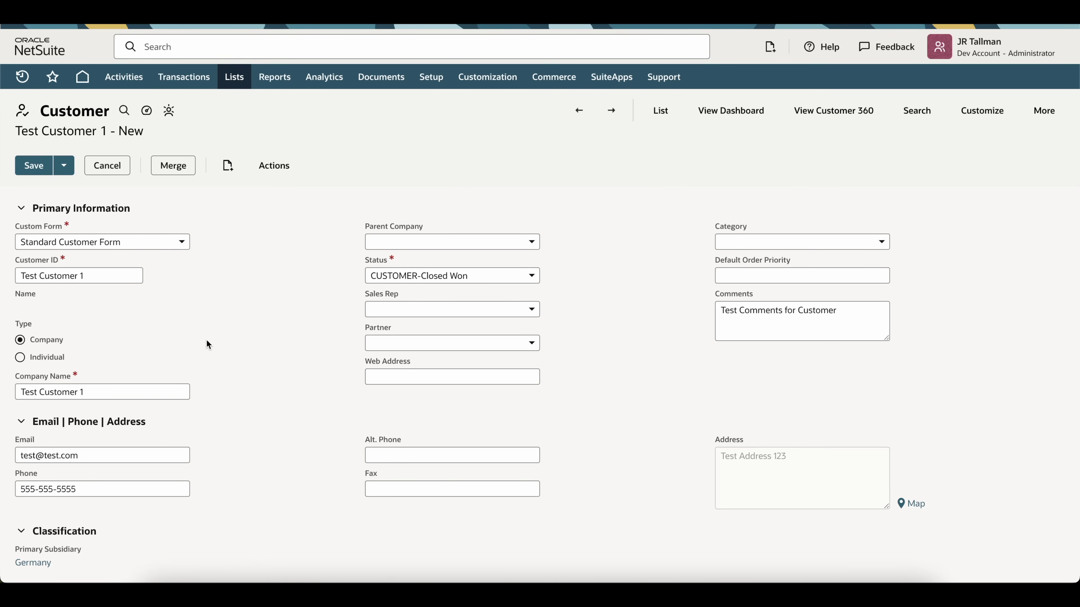
click(33, 166)
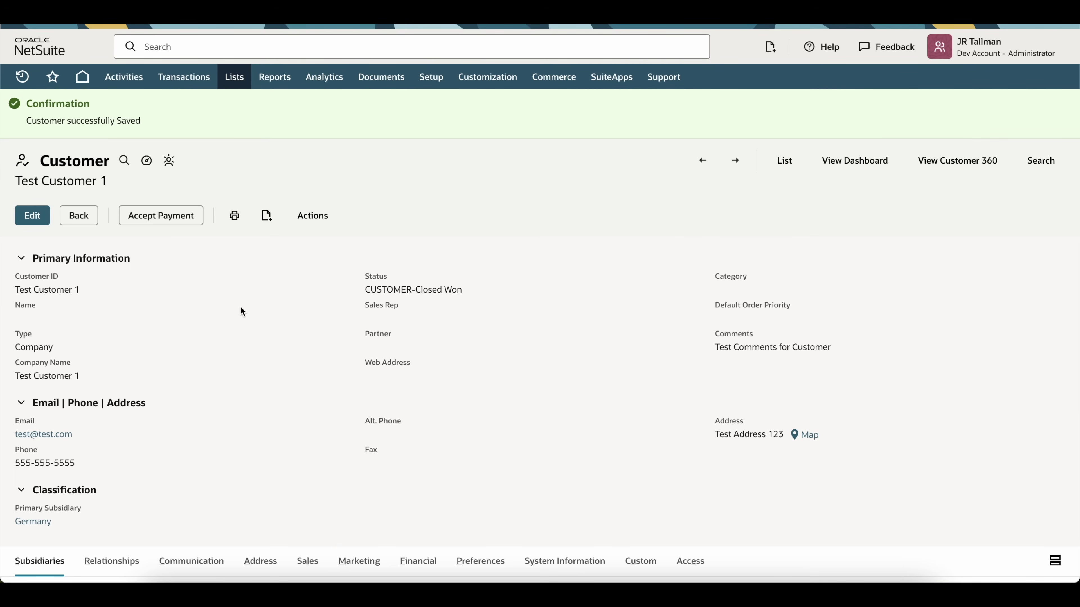